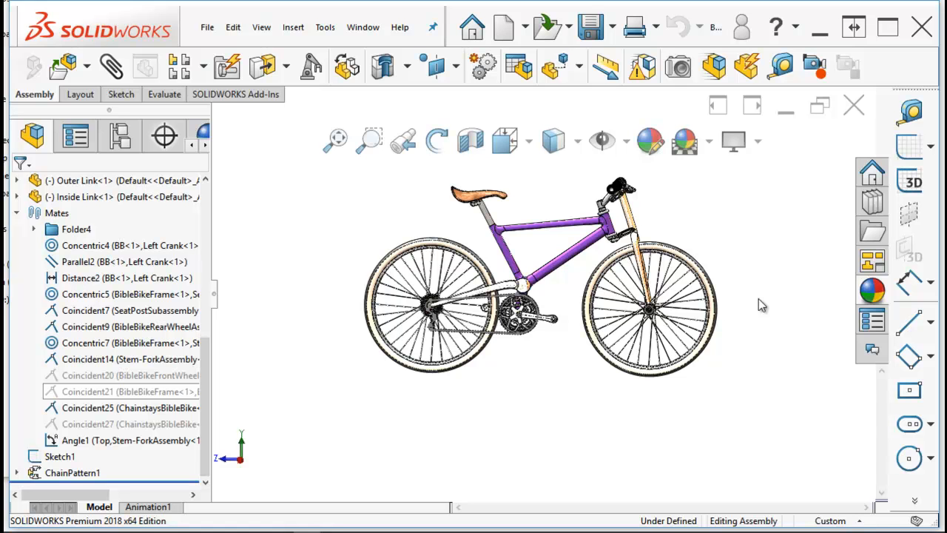
Rename the Distance1 mate in Folder4 as "Clearance between crank and frame".
{"action": "left_click_drag", "start_coordinate": [202, 373], "coordinate": [227, 386]}
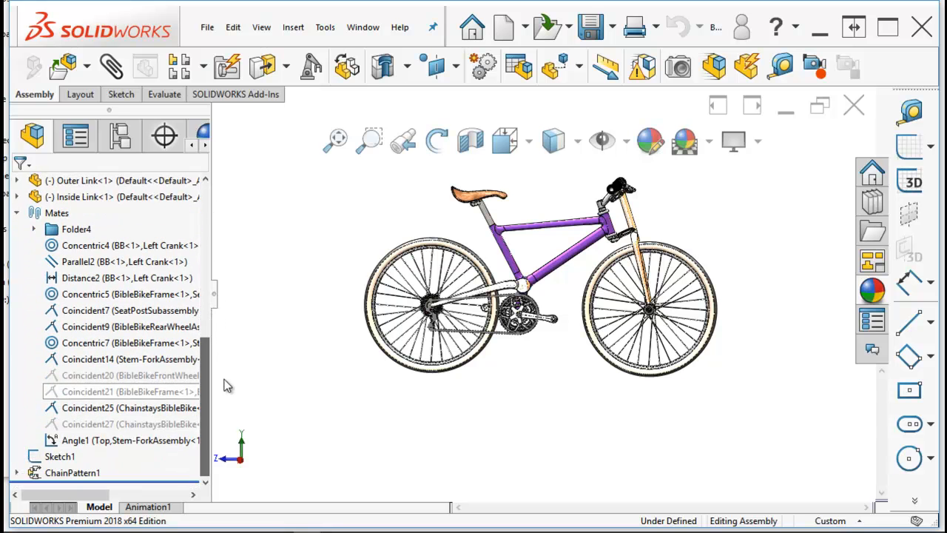
{"action": "left_click", "coordinate": [34, 230]}
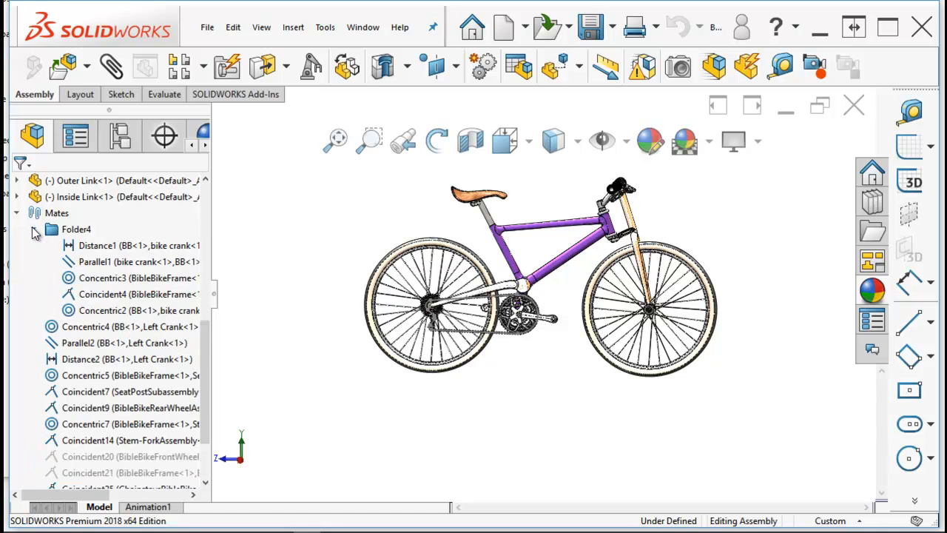
{"action": "mouse_move", "coordinate": [96, 251]}
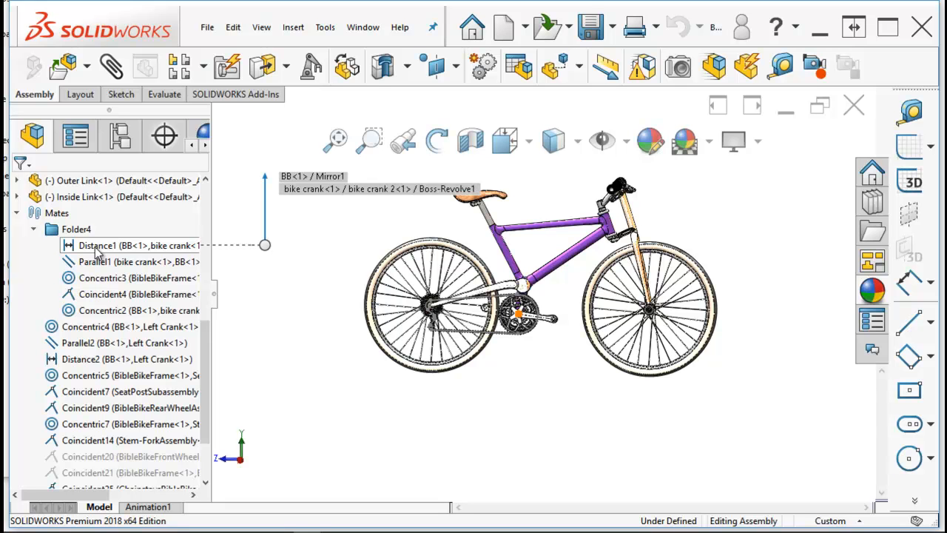
{"action": "left_click", "coordinate": [96, 249]}
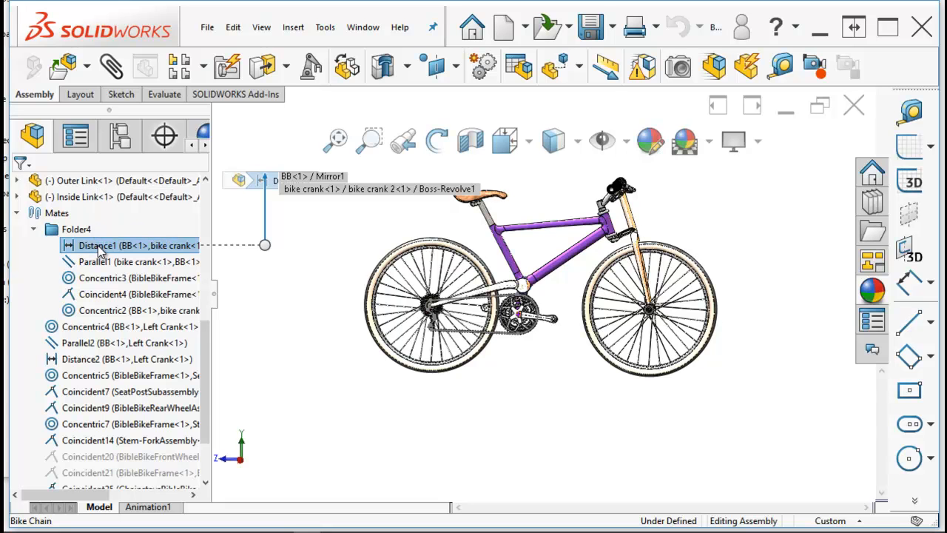
{"action": "left_click", "coordinate": [99, 250]}
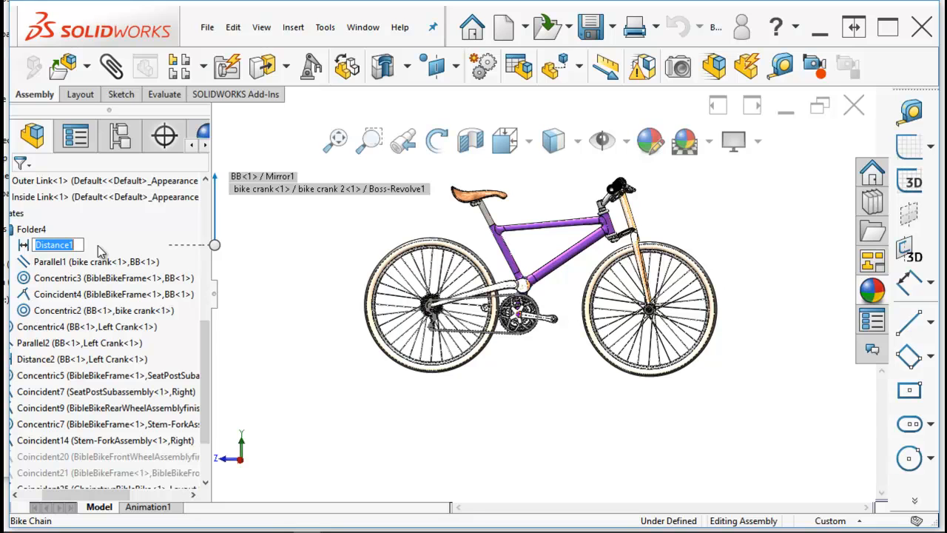
{"action": "type", "text": "Clearance be"}
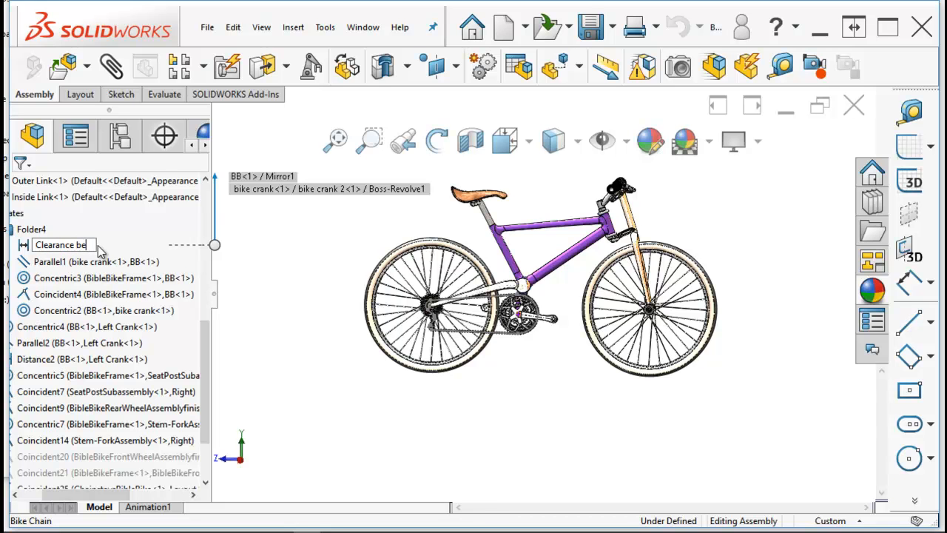
{"action": "type", "text": "tween crank and frame"}
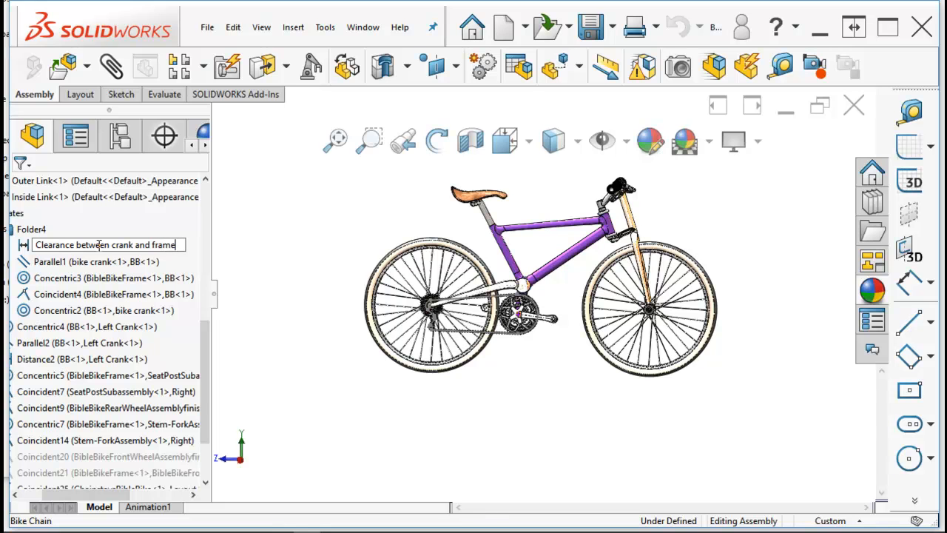
{"action": "key", "text": "Return"}
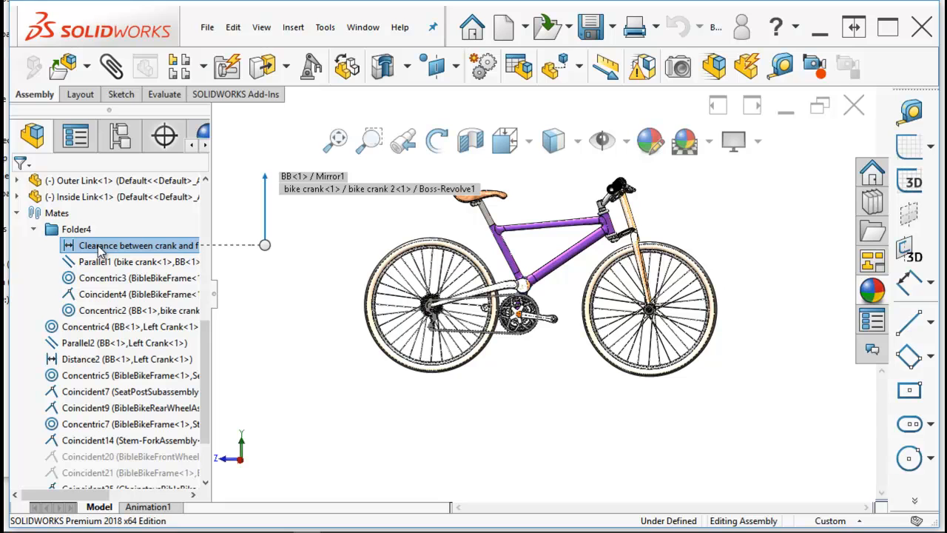
Rename the mate folder Folder4 as "drive train mates" and collapse it.
{"action": "left_click", "coordinate": [50, 229]}
{"action": "left_click", "coordinate": [74, 228]}
{"action": "type", "text": "drive train mate"}
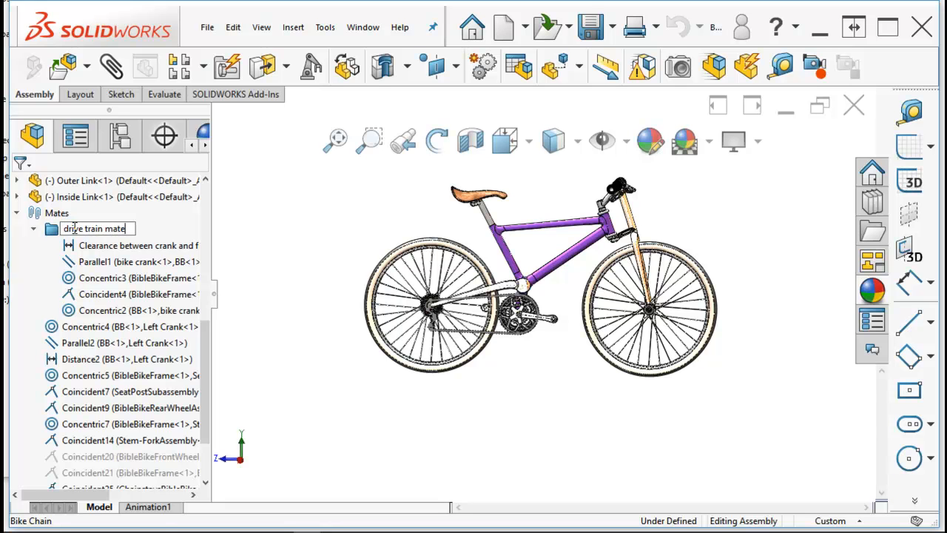
{"action": "type", "text": "s"}
{"action": "key", "text": "Return"}
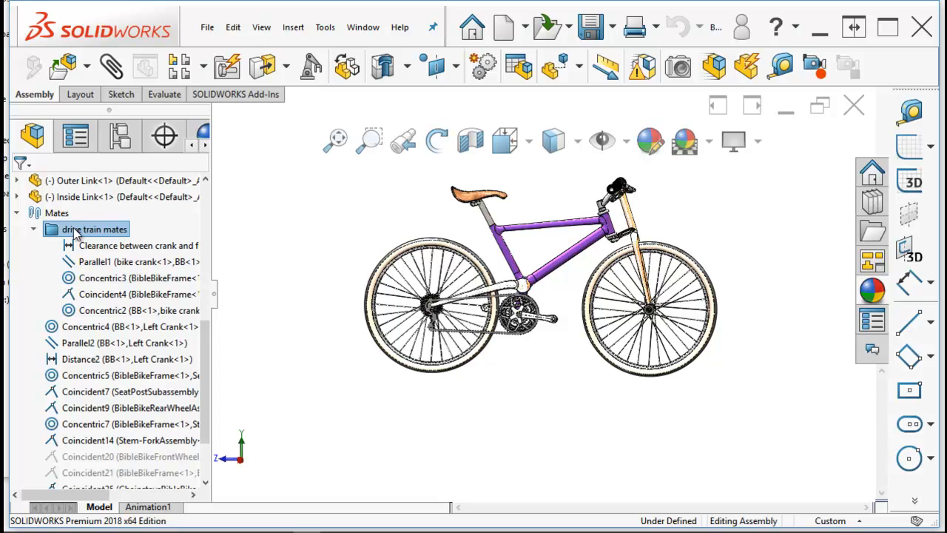
{"action": "left_click", "coordinate": [33, 230]}
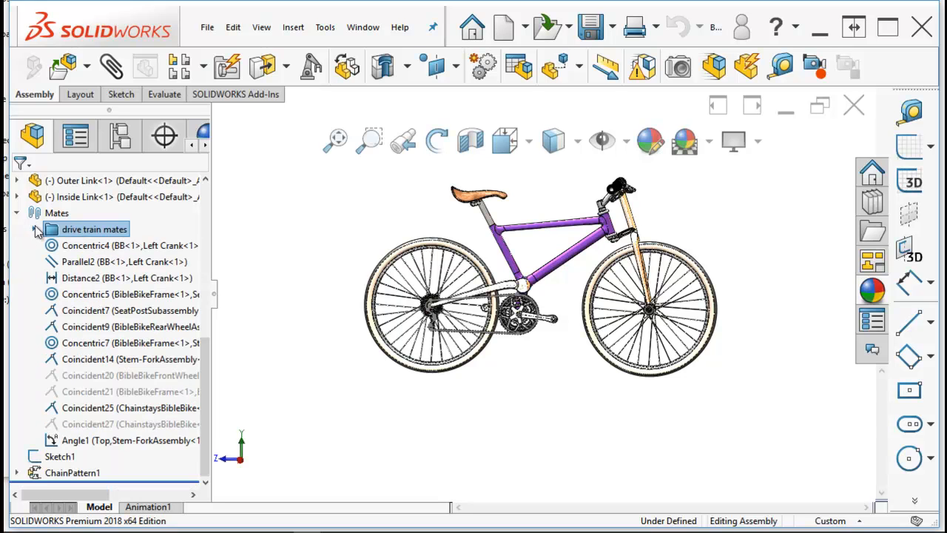
Group the mates from Concentric4 through Coincident7 into a new folder named "seat post mates".
{"action": "left_click", "coordinate": [90, 246]}
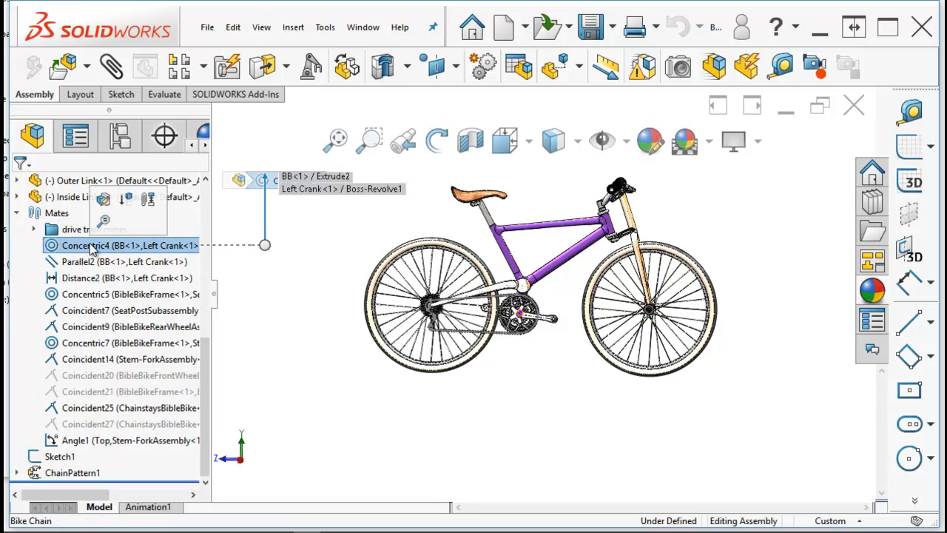
{"action": "left_click", "coordinate": [83, 310], "text": "shift"}
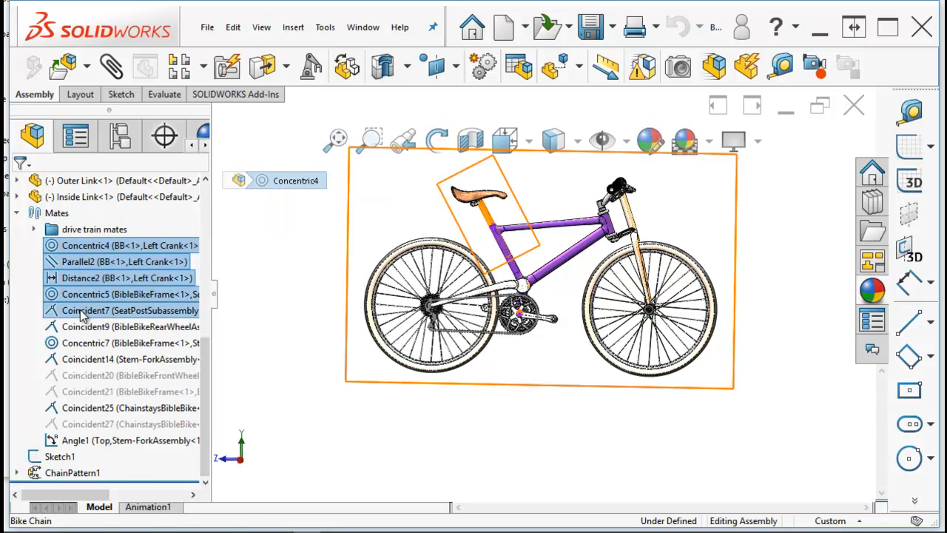
{"action": "right_click", "coordinate": [83, 313]}
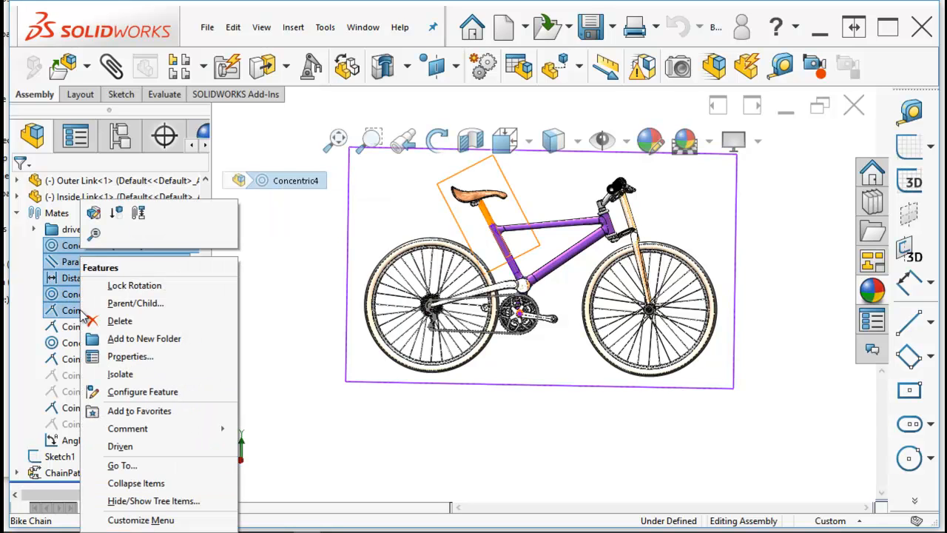
{"action": "left_click", "coordinate": [135, 340]}
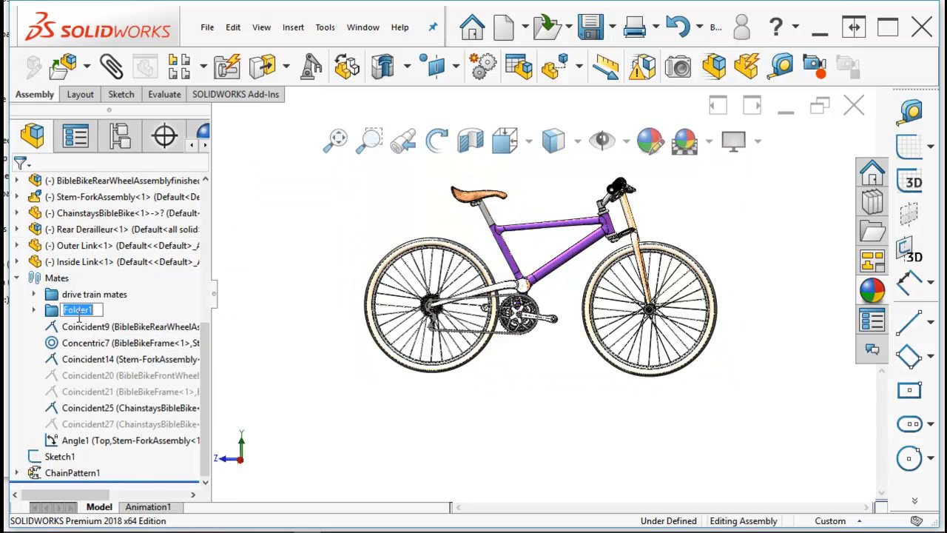
{"action": "type", "text": "seat post mates"}
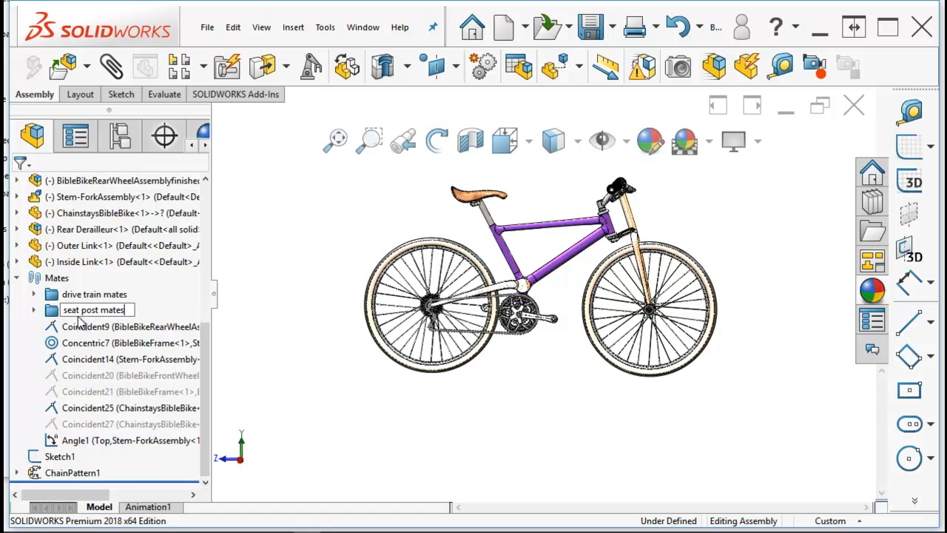
{"action": "key", "text": "Return"}
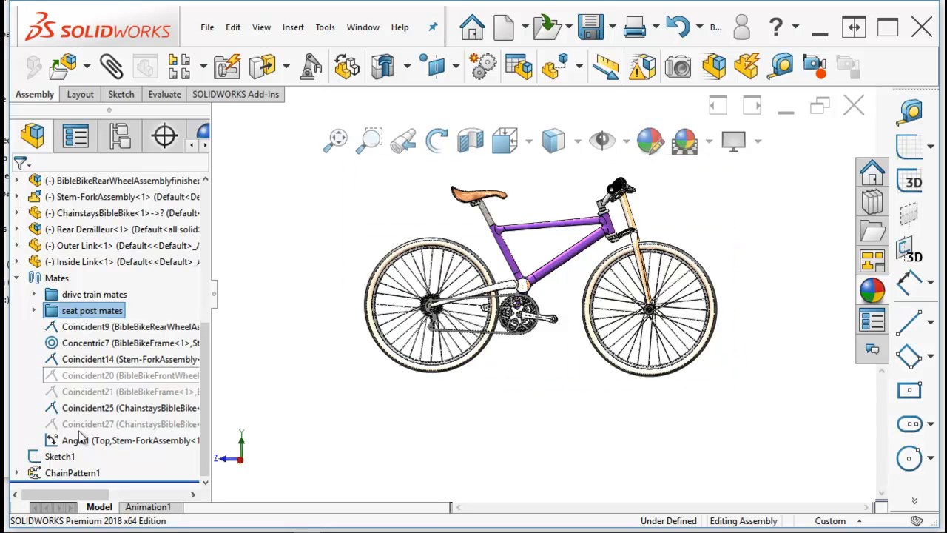
Examine the bike chain up close and the link instances listed under ChainPattern1.
{"action": "mouse_move", "coordinate": [74, 477]}
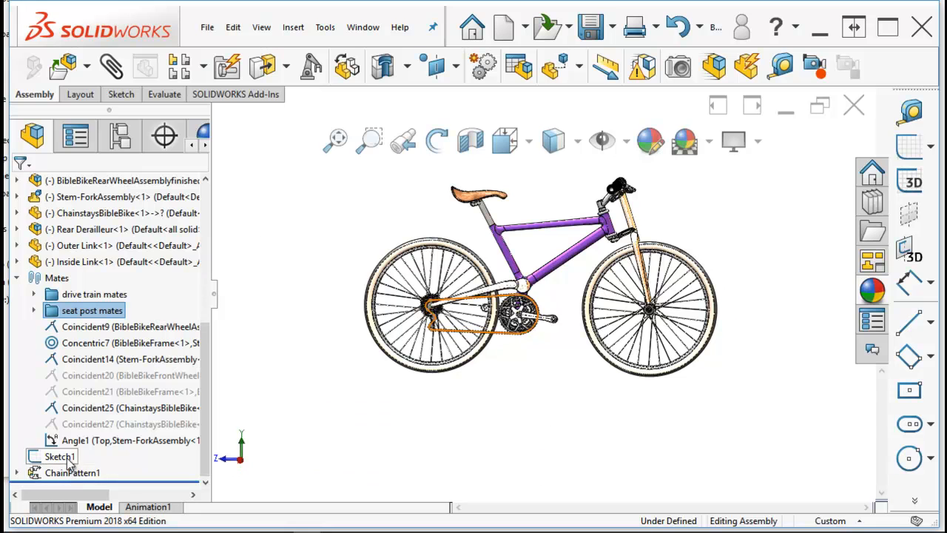
{"action": "scroll", "coordinate": [458, 319], "scroll_direction": "down", "scroll_amount": 8}
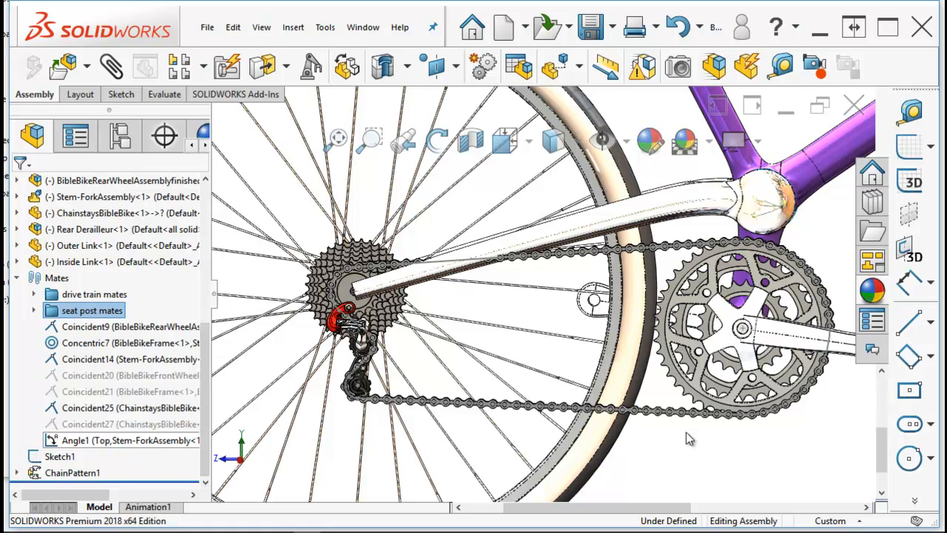
{"action": "left_click", "coordinate": [18, 472]}
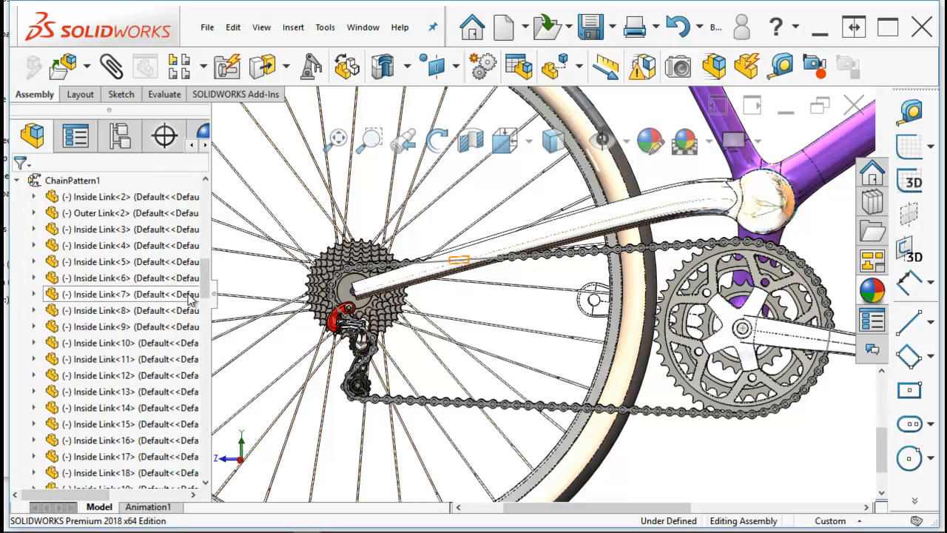
{"action": "left_click", "coordinate": [17, 181]}
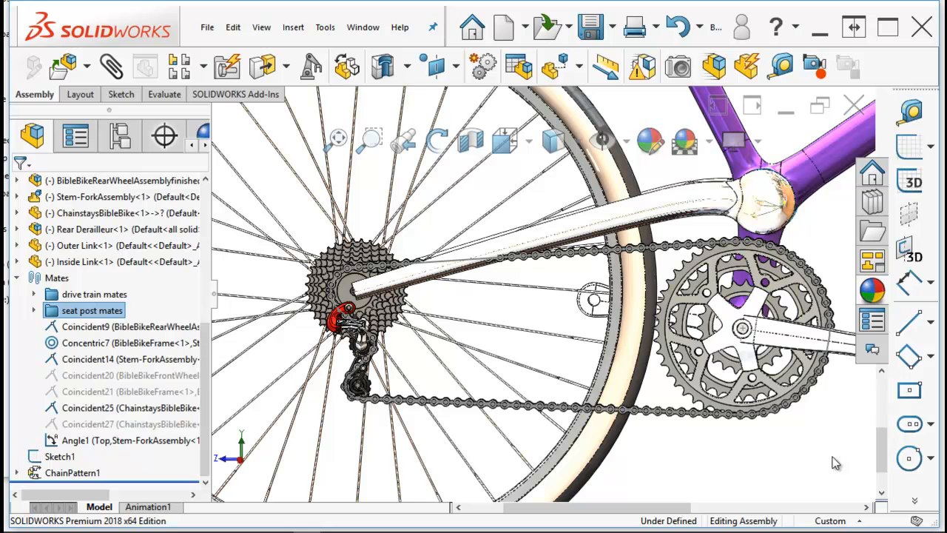
Collapse the assembly's mates and examine the Mates in Bike Chain folder of the BibleBikeFrame component.
{"action": "left_click", "coordinate": [15, 280]}
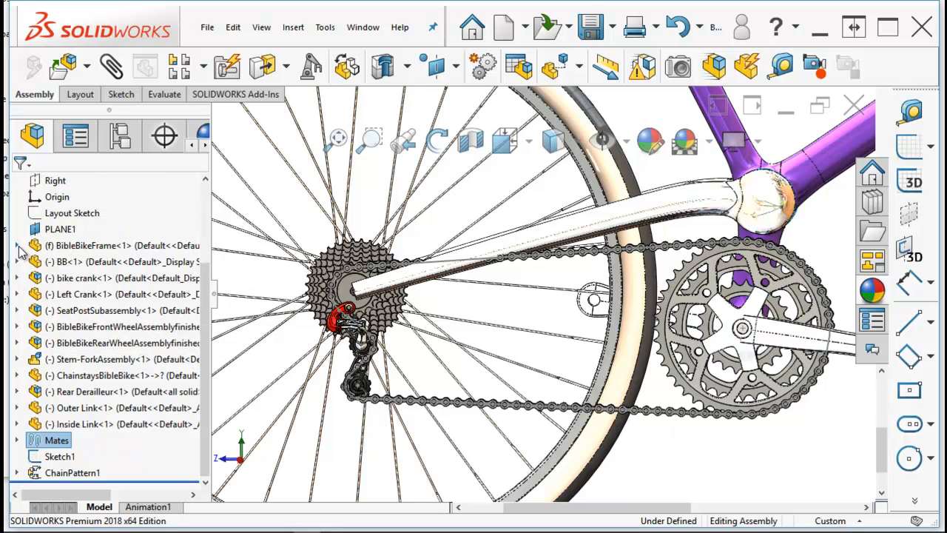
{"action": "left_click", "coordinate": [17, 246]}
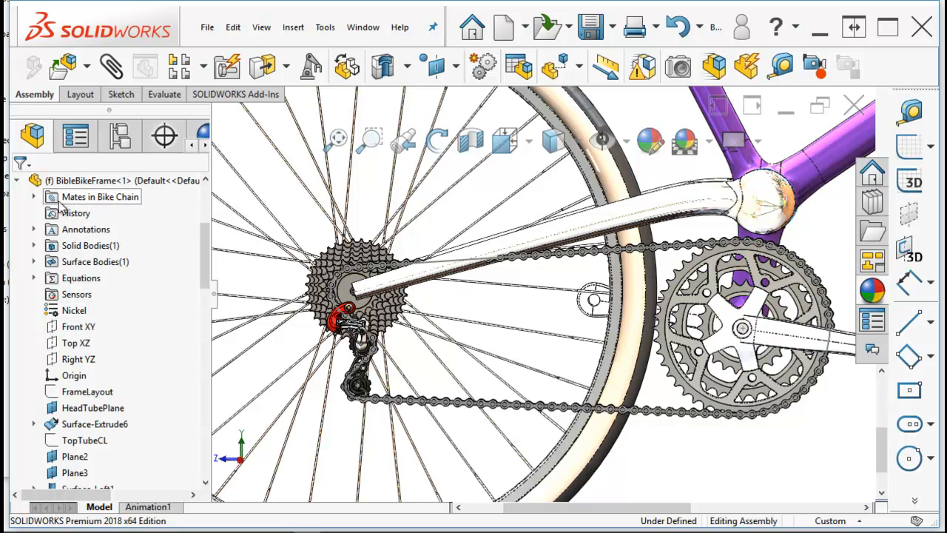
{"action": "left_click", "coordinate": [34, 197]}
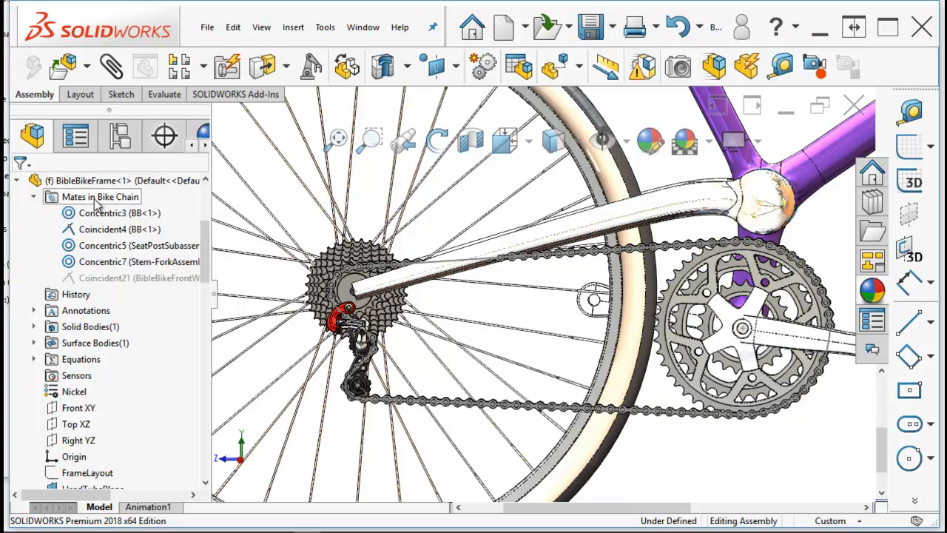
{"action": "left_click", "coordinate": [94, 181]}
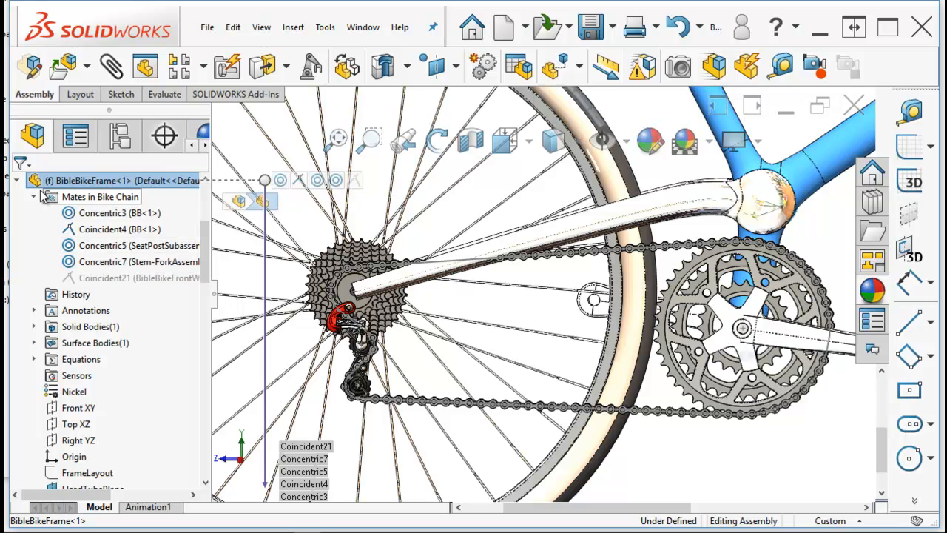
{"action": "left_click", "coordinate": [17, 181]}
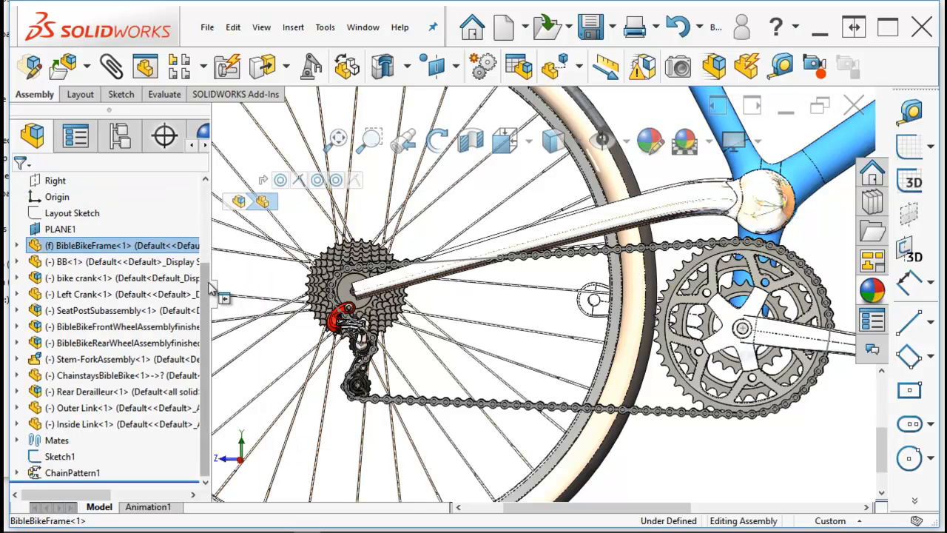
Turn off component configuration names and display state names in the Bike Chain assembly's feature tree.
{"action": "scroll", "coordinate": [185, 183], "scroll_direction": "up", "scroll_amount": 3}
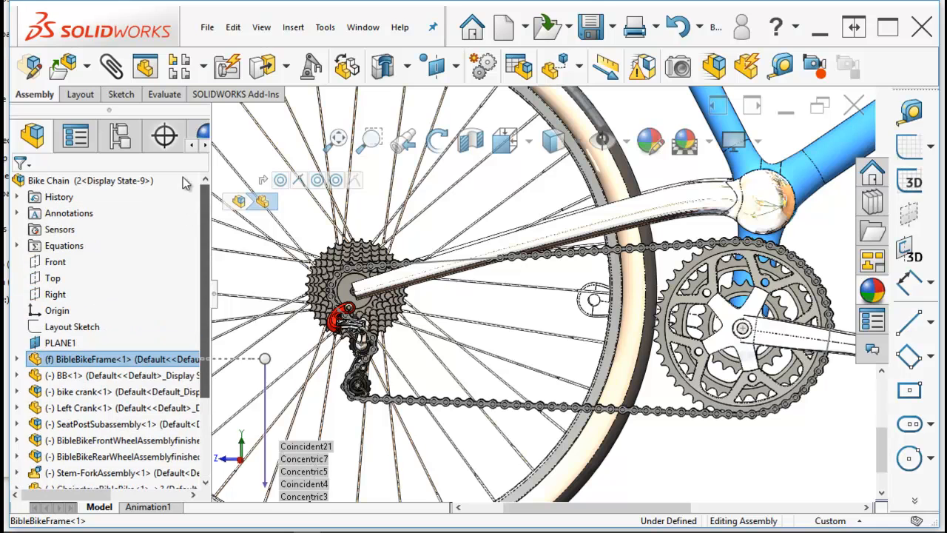
{"action": "right_click", "coordinate": [100, 187]}
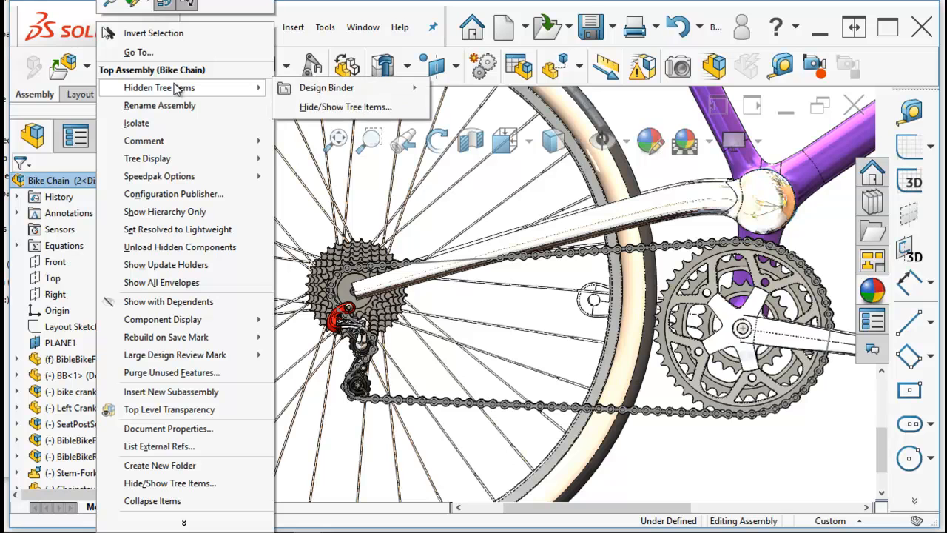
{"action": "mouse_move", "coordinate": [179, 167]}
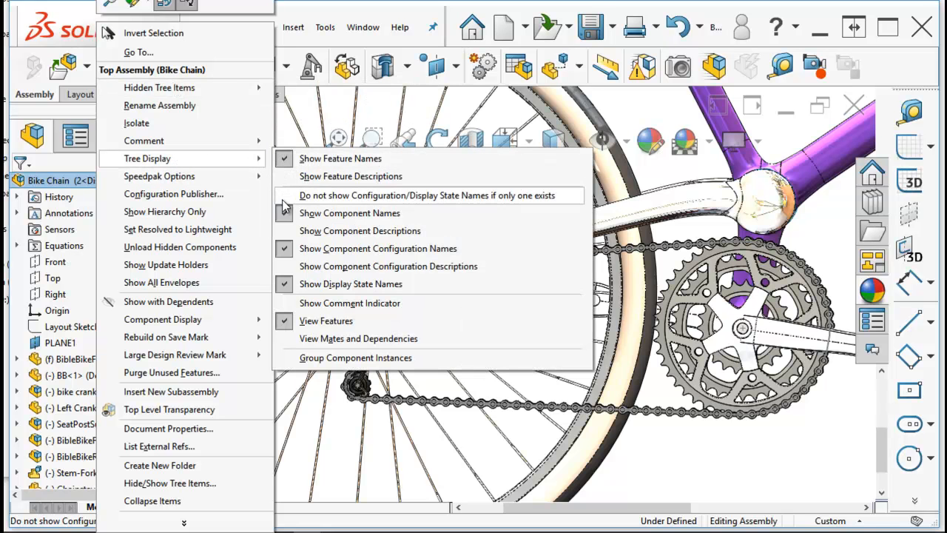
{"action": "left_click", "coordinate": [289, 250]}
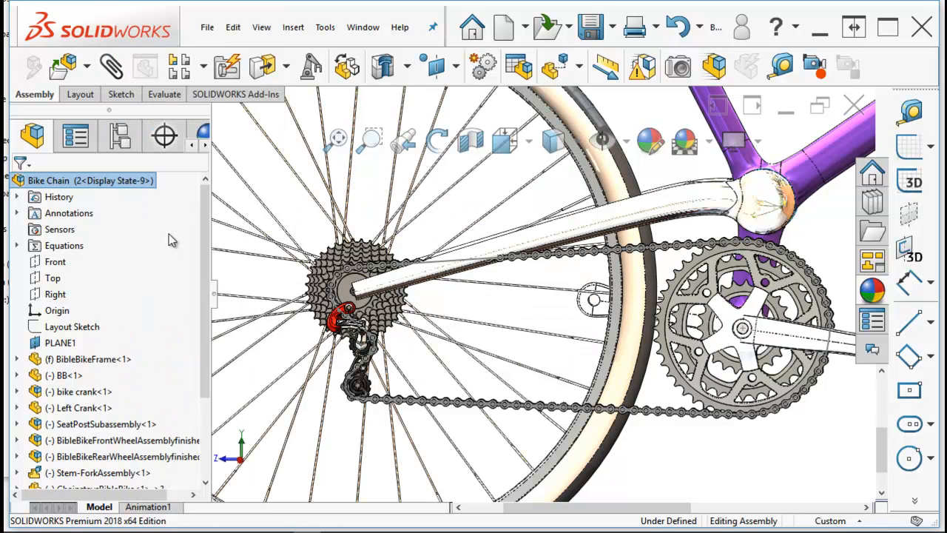
{"action": "right_click", "coordinate": [120, 184]}
{"action": "mouse_move", "coordinate": [222, 157]}
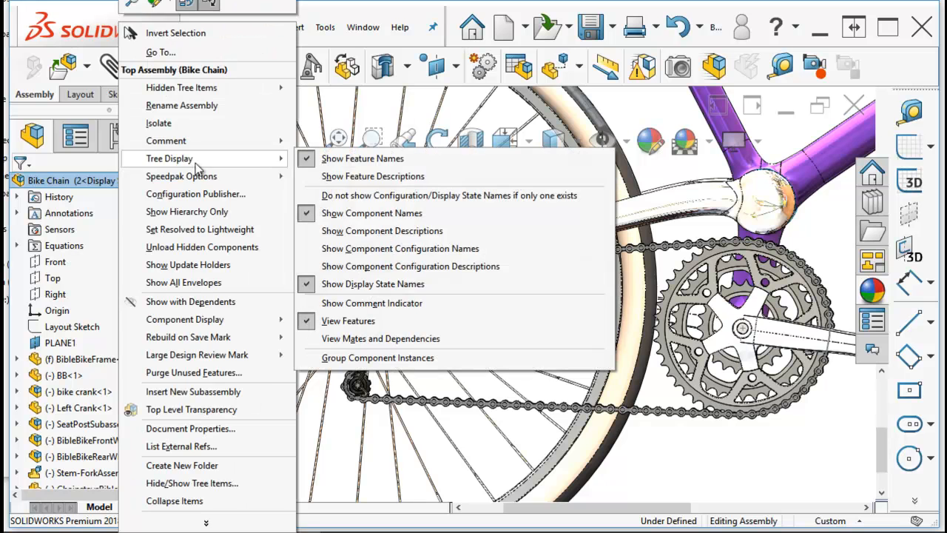
{"action": "left_click", "coordinate": [319, 279]}
Switch the Bike Chain assembly's tree display from View Features to View Mates and Dependencies.
{"action": "right_click", "coordinate": [84, 190]}
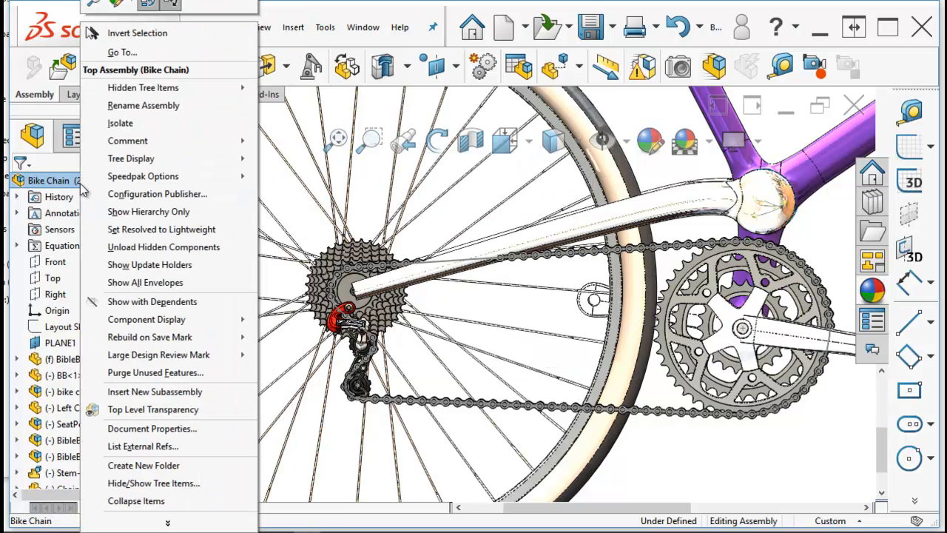
{"action": "mouse_move", "coordinate": [134, 163]}
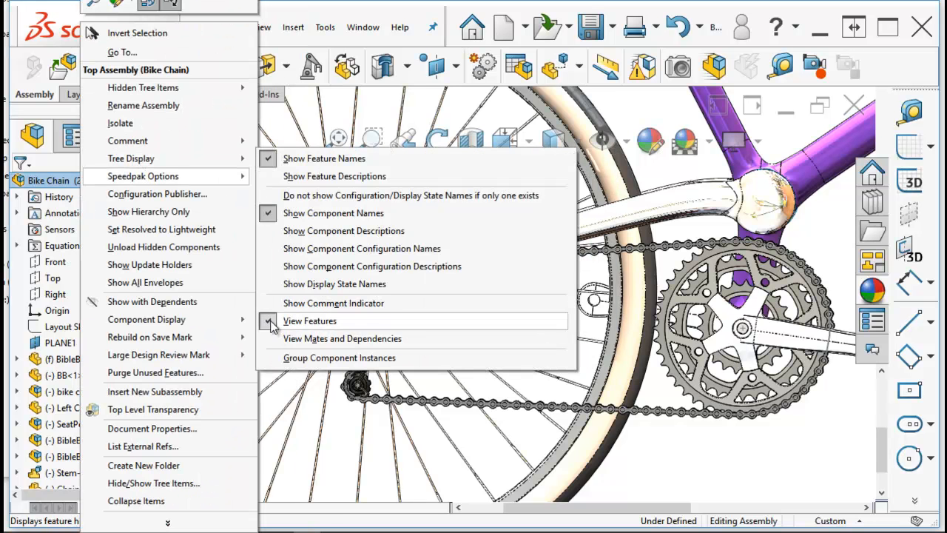
{"action": "left_click", "coordinate": [272, 322]}
{"action": "right_click", "coordinate": [51, 181]}
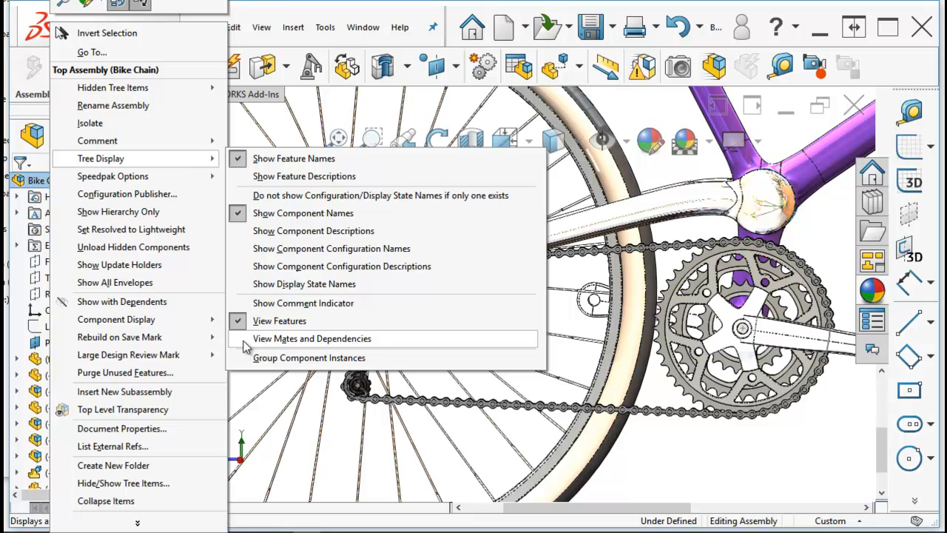
{"action": "left_click", "coordinate": [246, 339]}
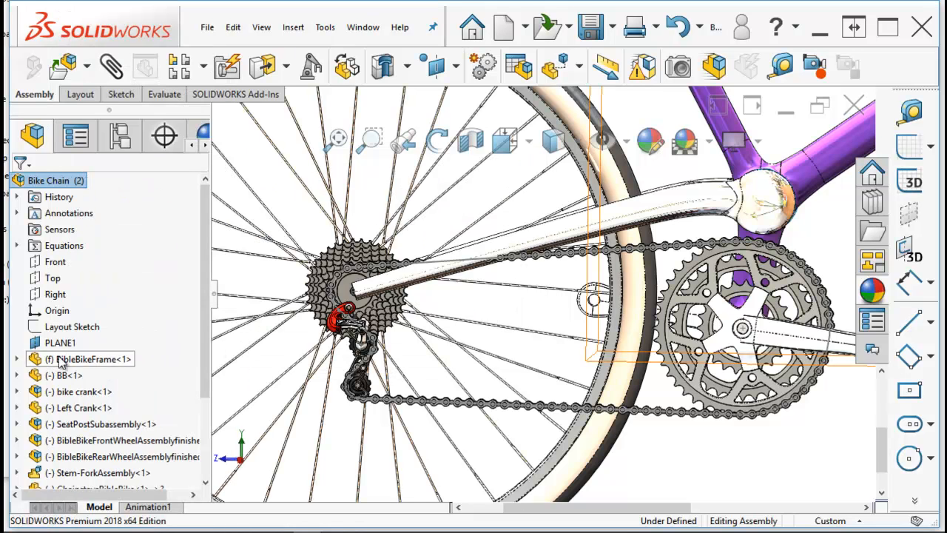
Examine the mates listed under the BibleBikeFrame component and the contents of its Features folder.
{"action": "left_click", "coordinate": [16, 359]}
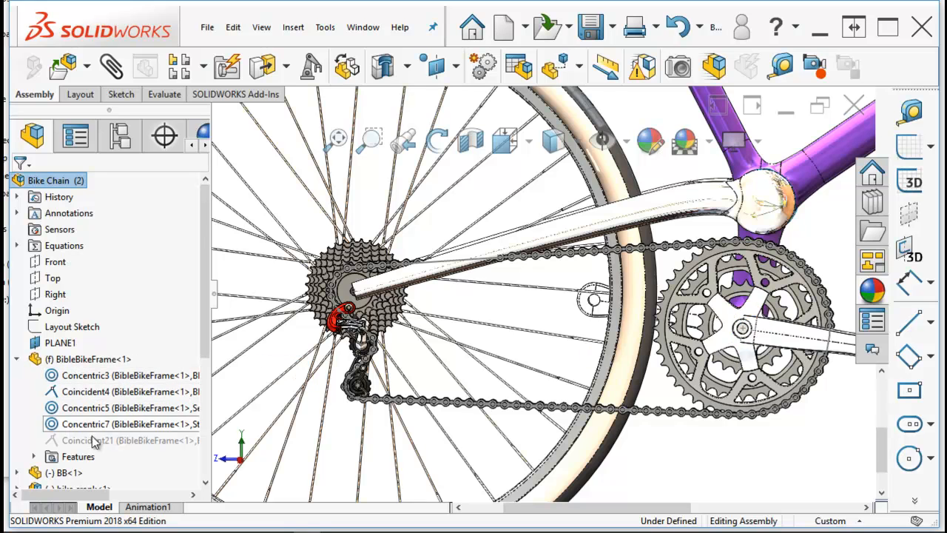
{"action": "left_click", "coordinate": [35, 457]}
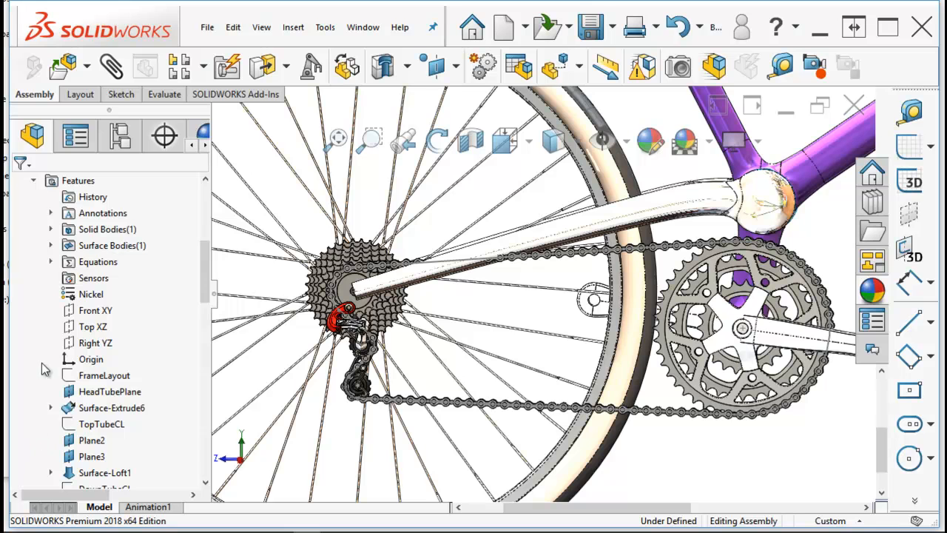
{"action": "left_click", "coordinate": [35, 182]}
{"action": "scroll", "coordinate": [45, 296], "scroll_direction": "up", "scroll_amount": 3}
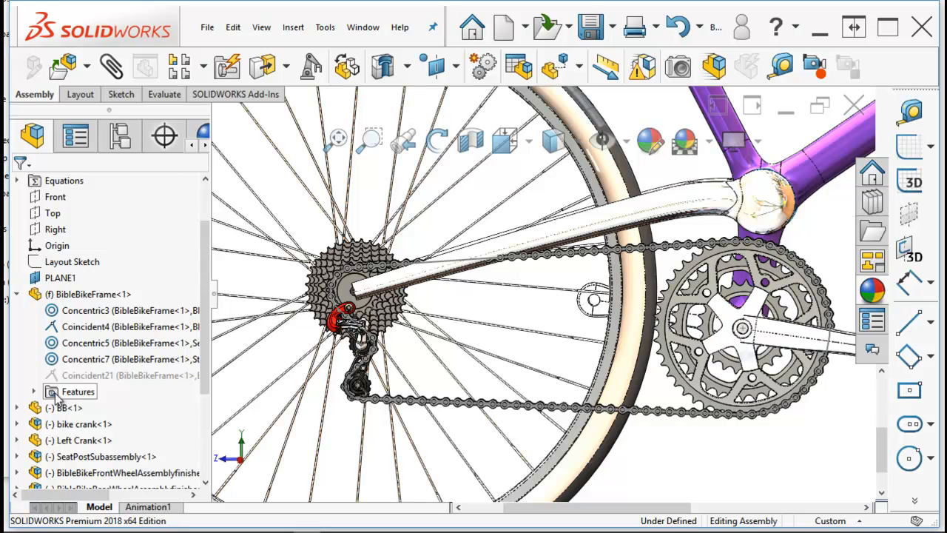
Filter the feature tree by "coinc", look through the matching mates, and clear the filter.
{"action": "left_click", "coordinate": [86, 163]}
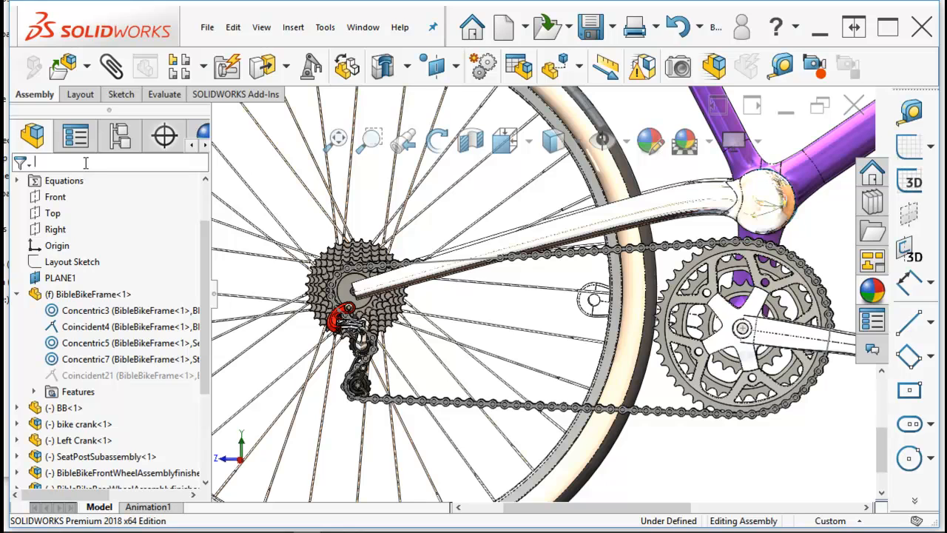
{"action": "type", "text": "c"}
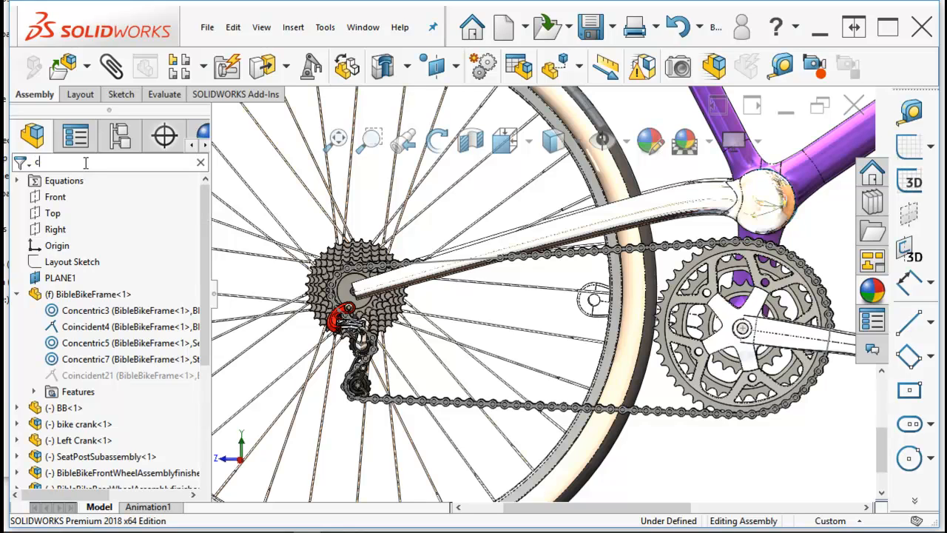
{"action": "type", "text": "oinc"}
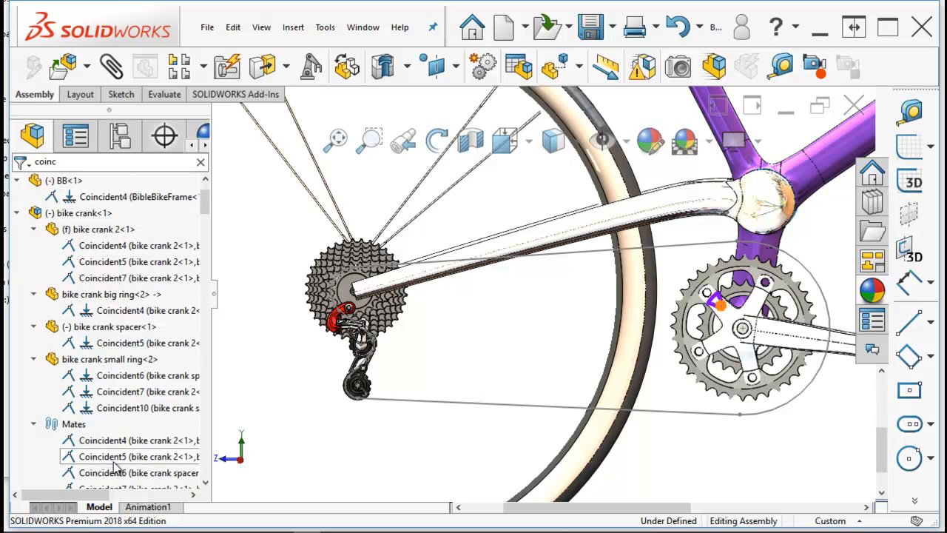
{"action": "scroll", "coordinate": [169, 327], "scroll_direction": "down", "scroll_amount": 3}
{"action": "scroll", "coordinate": [175, 324], "scroll_direction": "up", "scroll_amount": 5}
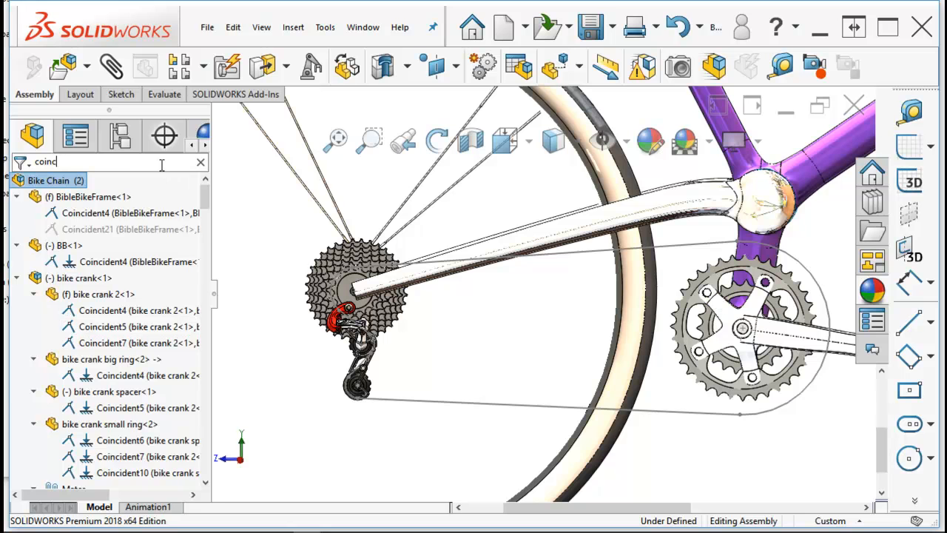
{"action": "left_click", "coordinate": [201, 162]}
View BibleBikeFrame's mates in their own window and compare them with the mates listed under the component in the tree.
{"action": "right_click", "coordinate": [89, 205]}
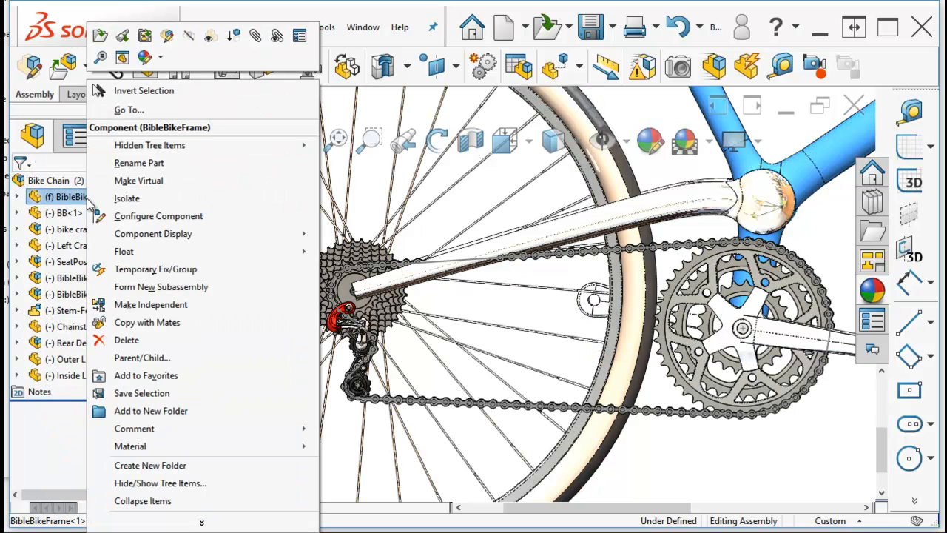
{"action": "left_click", "coordinate": [279, 39]}
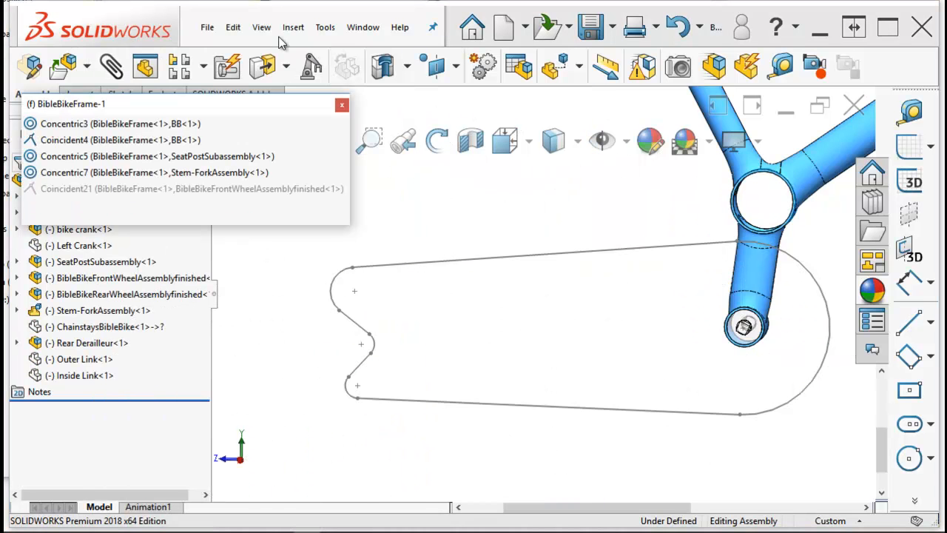
{"action": "left_click", "coordinate": [279, 309]}
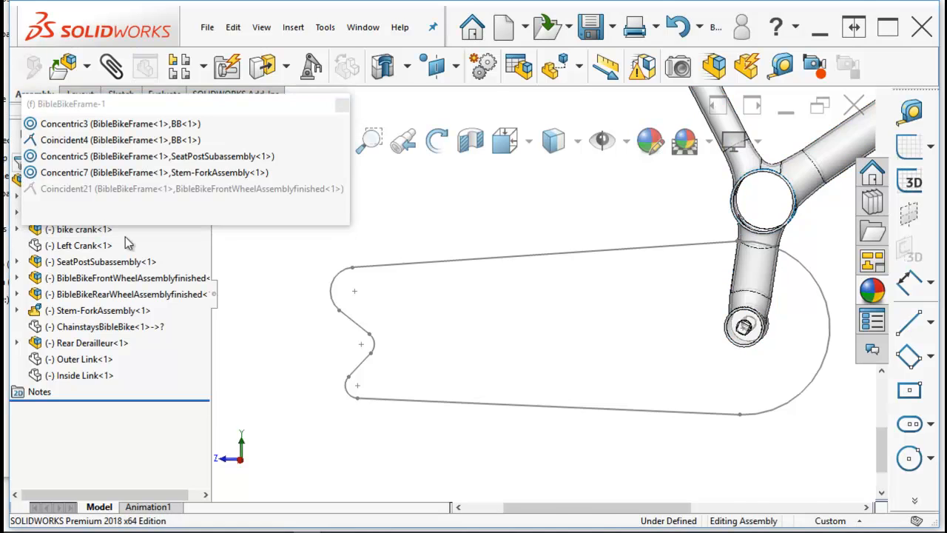
{"action": "left_click", "coordinate": [17, 197]}
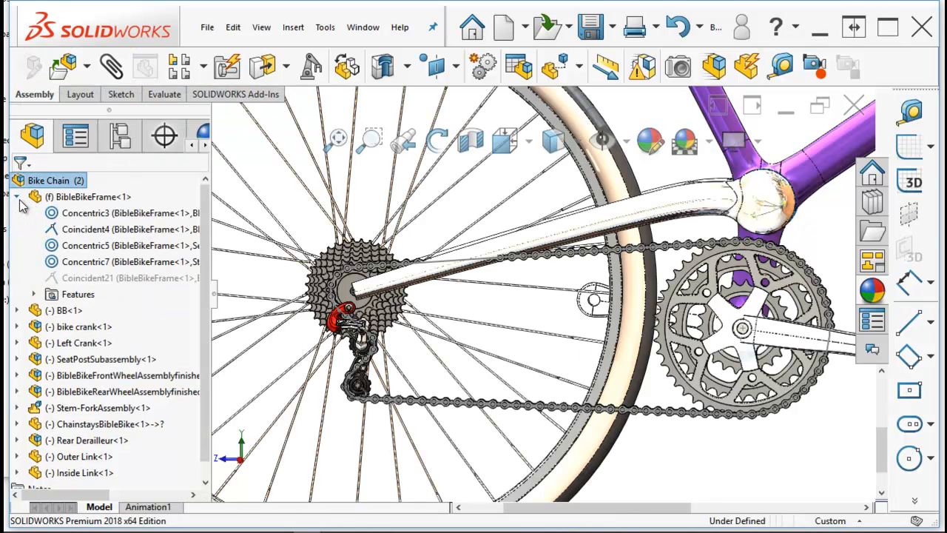
{"action": "left_click", "coordinate": [17, 197]}
Examine BibleBikeFrame's reference arrows and associated mates in the tree, and look up the User Interface view options.
{"action": "left_click", "coordinate": [78, 197]}
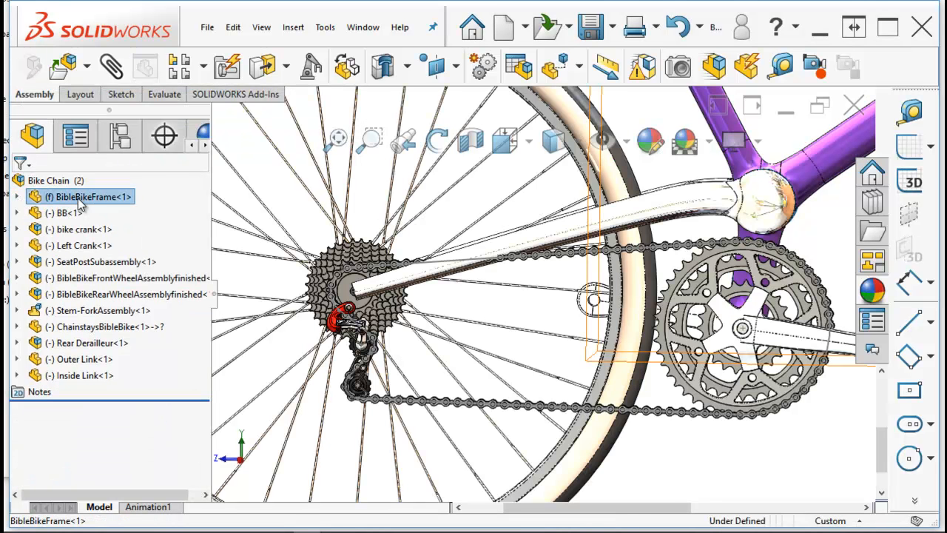
{"action": "key", "text": "Escape"}
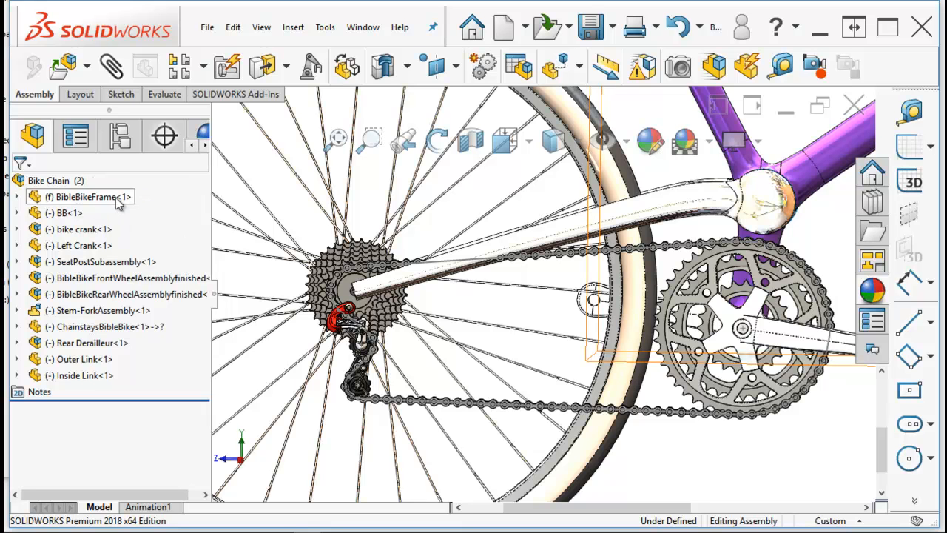
{"action": "mouse_move", "coordinate": [104, 206]}
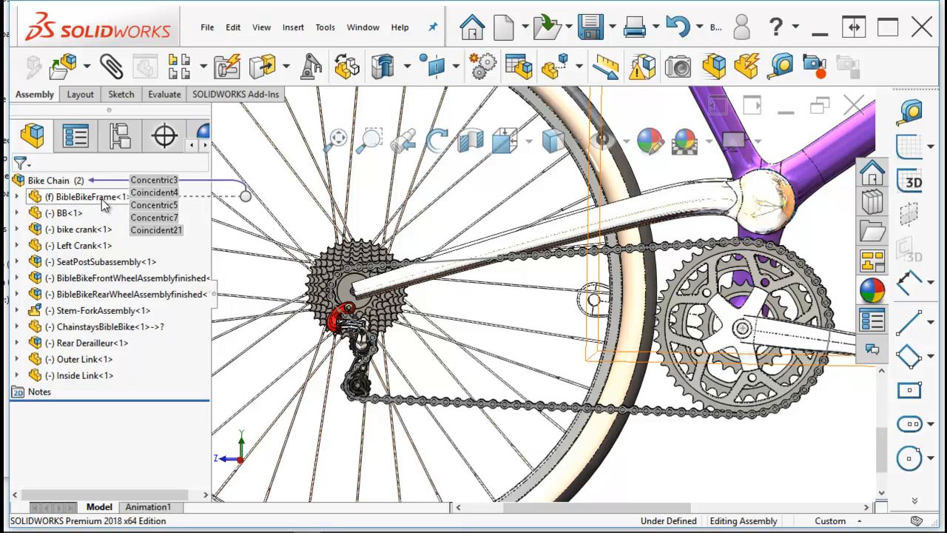
{"action": "left_click", "coordinate": [260, 29]}
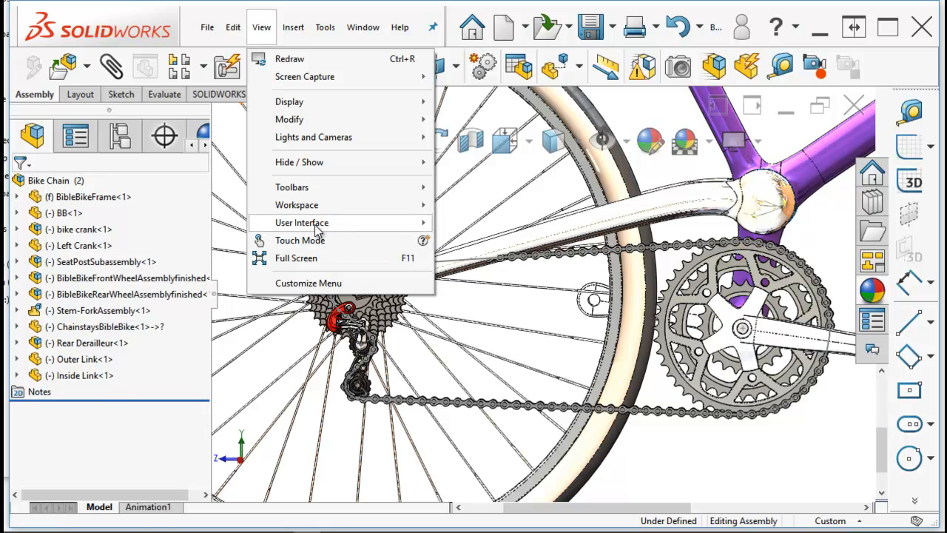
{"action": "mouse_move", "coordinate": [317, 230]}
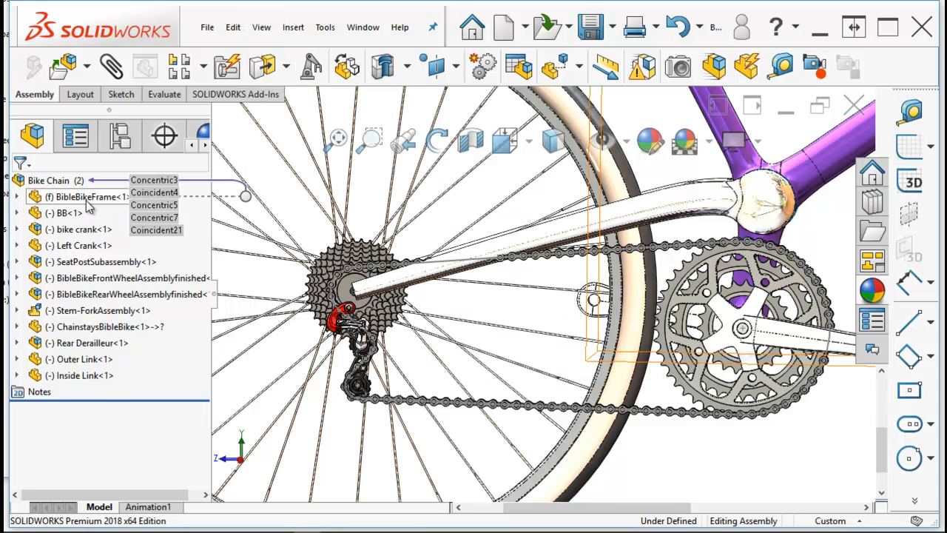
Select BibleBikeFrame and BB together and view their mates.
{"action": "left_click", "coordinate": [86, 198]}
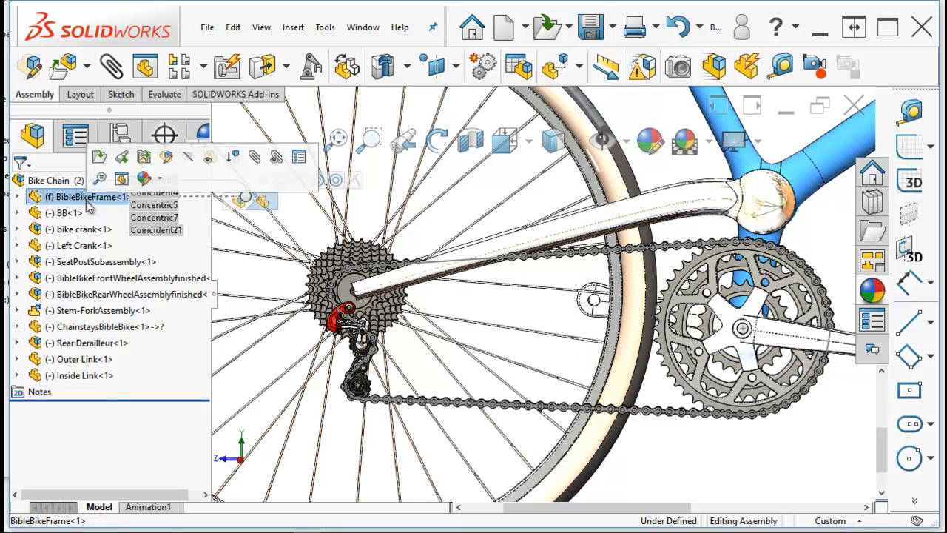
{"action": "left_click", "coordinate": [57, 212], "text": "ctrl"}
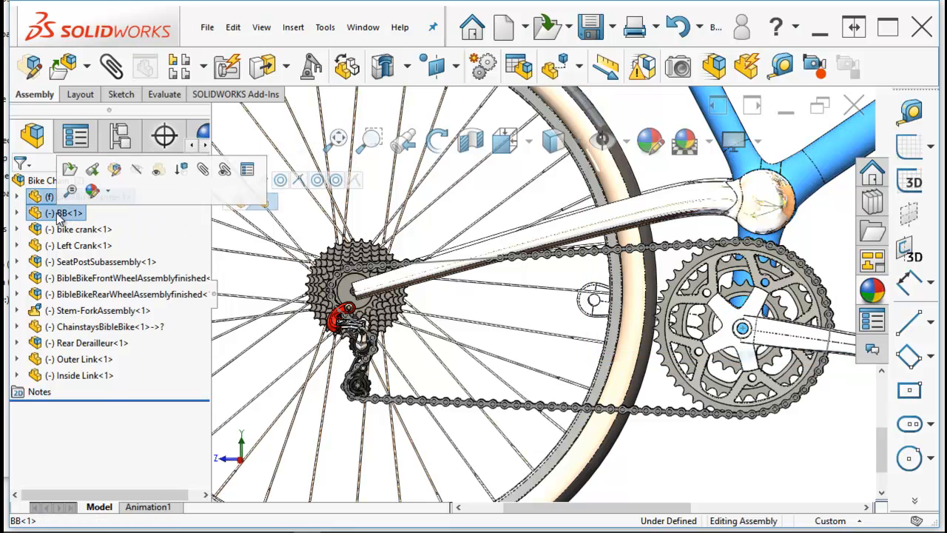
{"action": "left_click", "coordinate": [225, 169]}
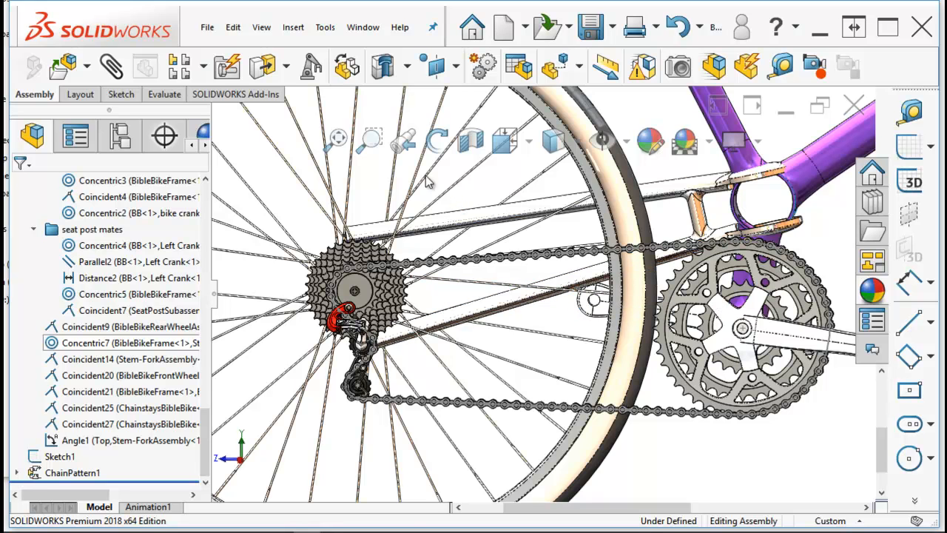
Reload Bike Chain.SLDASM from disk, discarding all unsaved changes.
{"action": "left_click", "coordinate": [208, 28]}
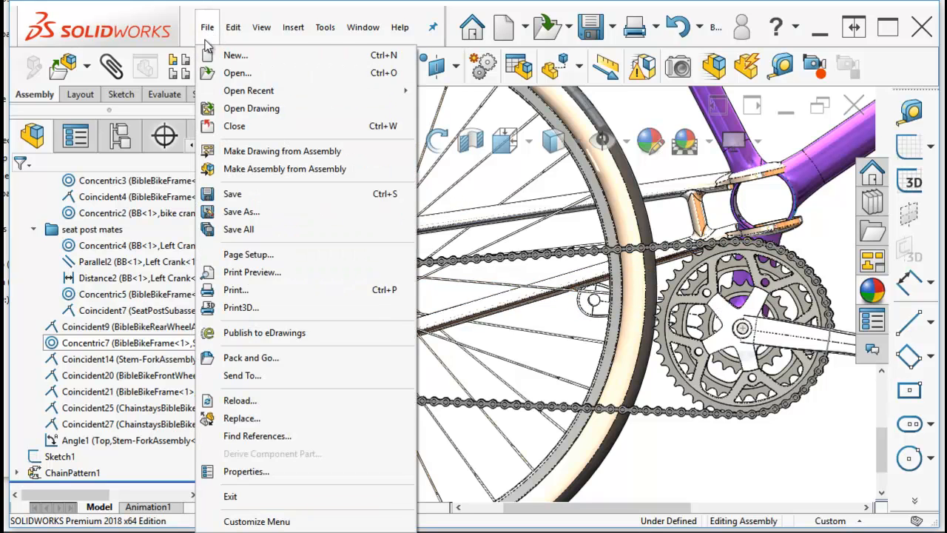
{"action": "left_click", "coordinate": [238, 403]}
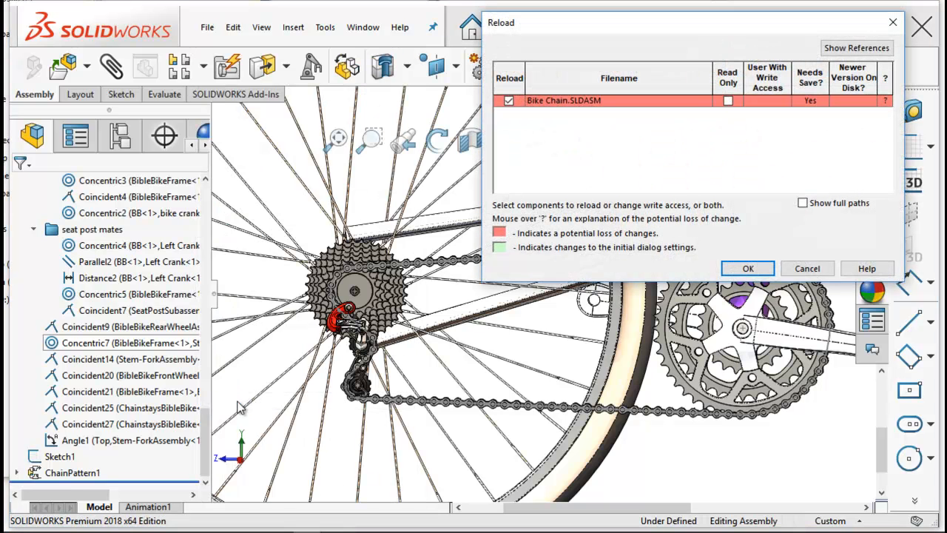
{"action": "left_click", "coordinate": [748, 268]}
{"action": "left_click", "coordinate": [659, 124]}
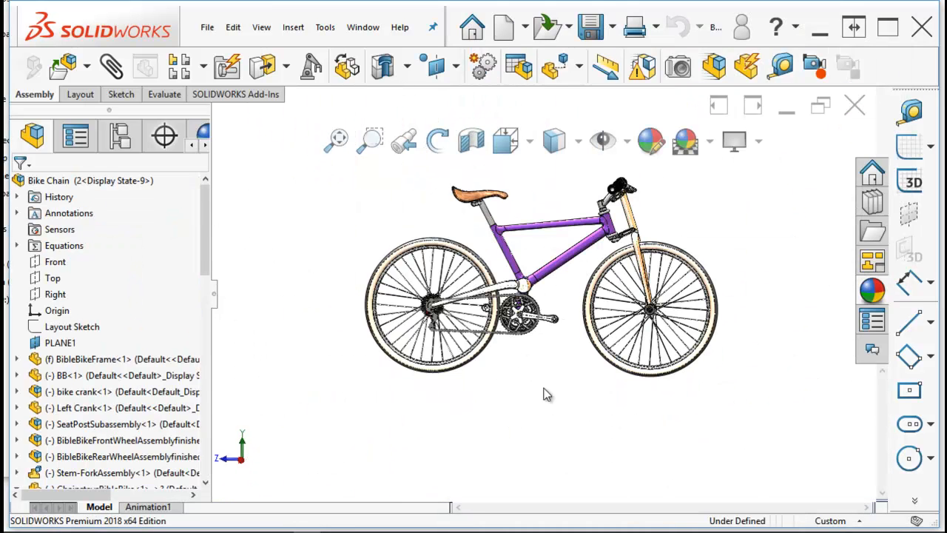
{"action": "scroll", "coordinate": [538, 294], "scroll_direction": "down", "scroll_amount": 7}
{"action": "middle_click_drag", "start_coordinate": [544, 296], "coordinate": [680, 389]}
{"action": "scroll", "coordinate": [680, 389], "scroll_direction": "up", "scroll_amount": 2}
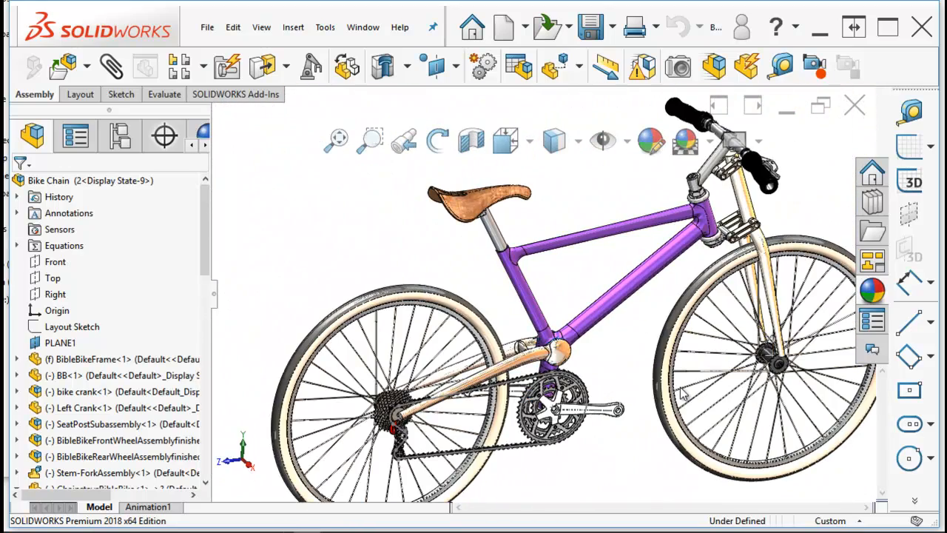